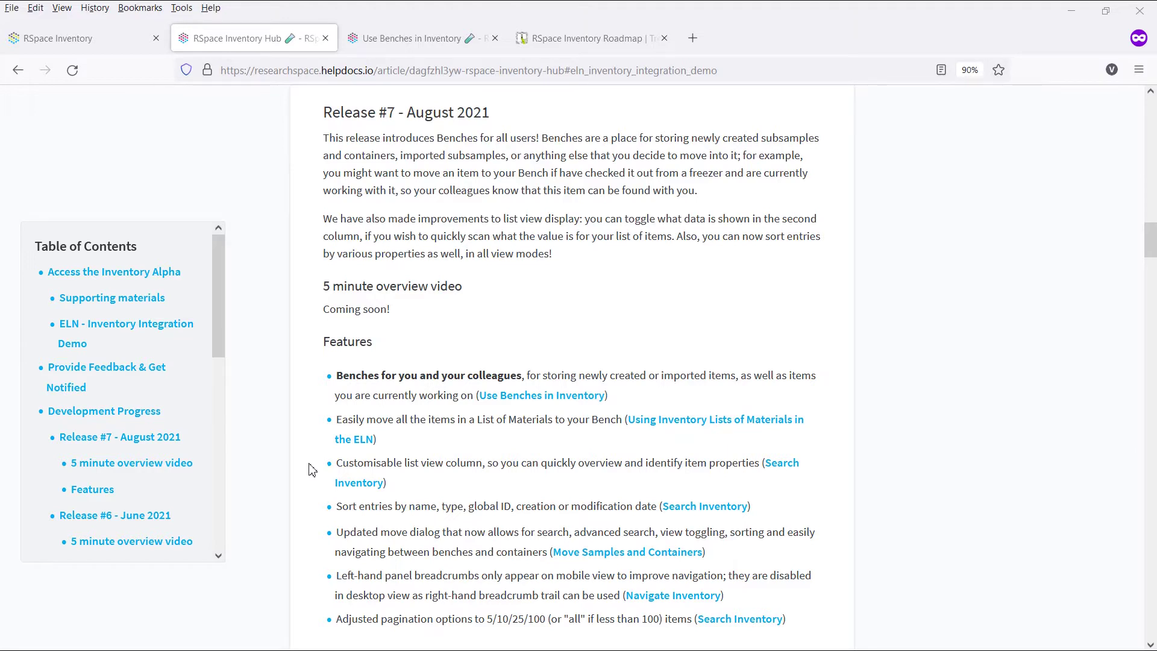
Step: In RSpace Inventory, view My Bench and display the bench of another group member, the principal
click(132, 51)
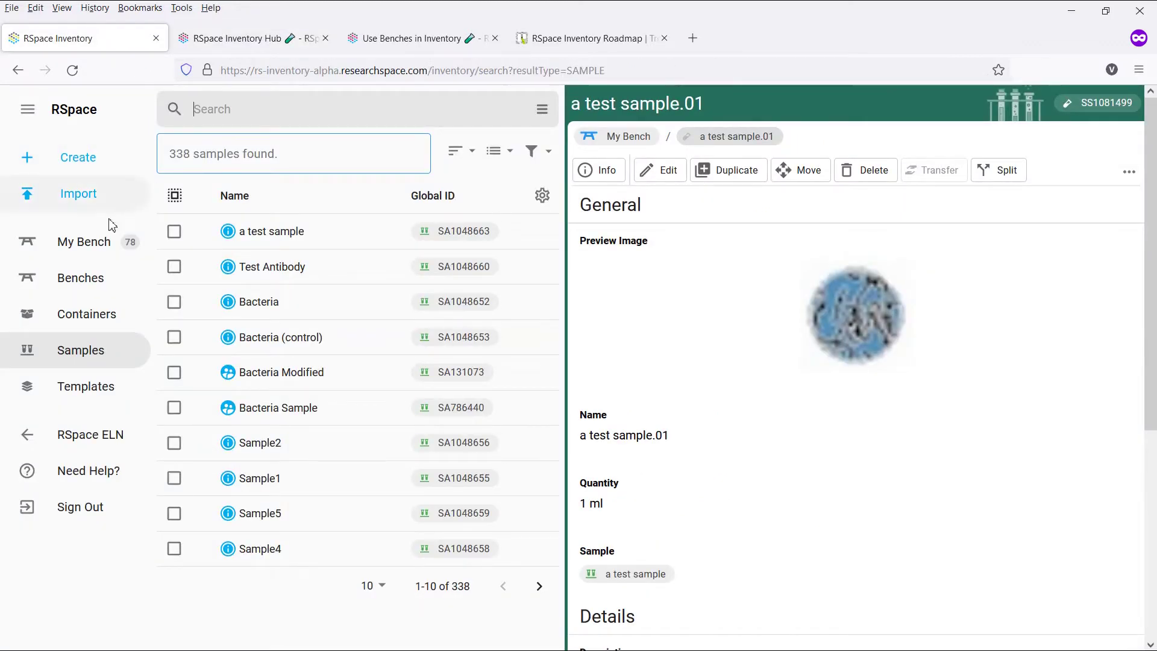
click(85, 247)
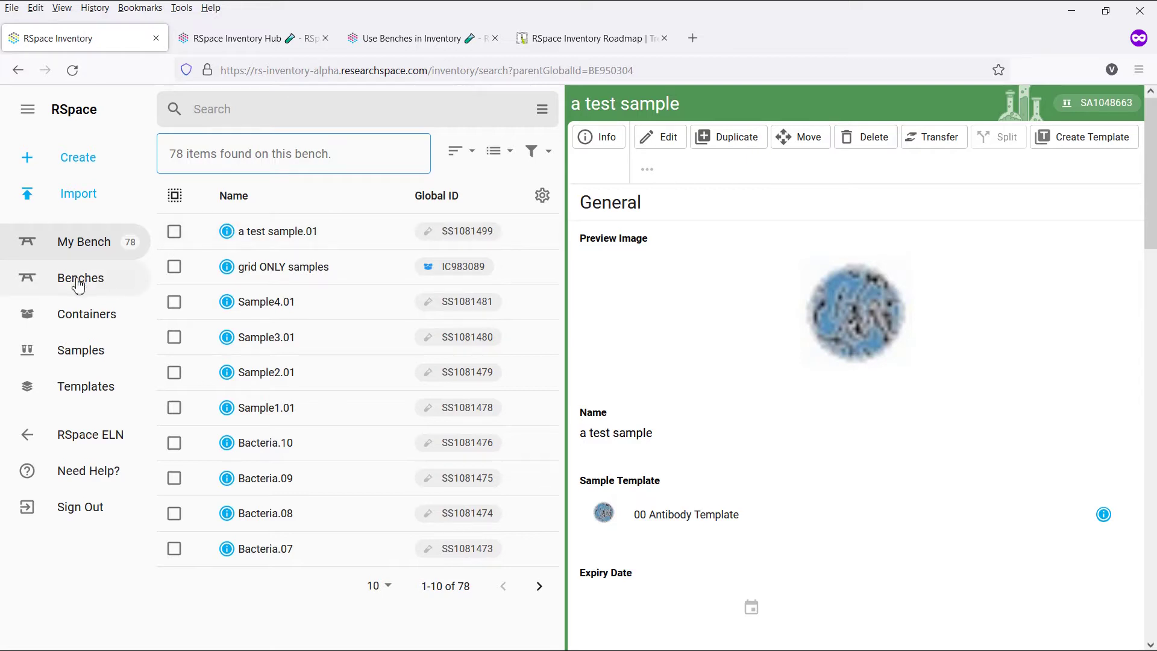
click(107, 287)
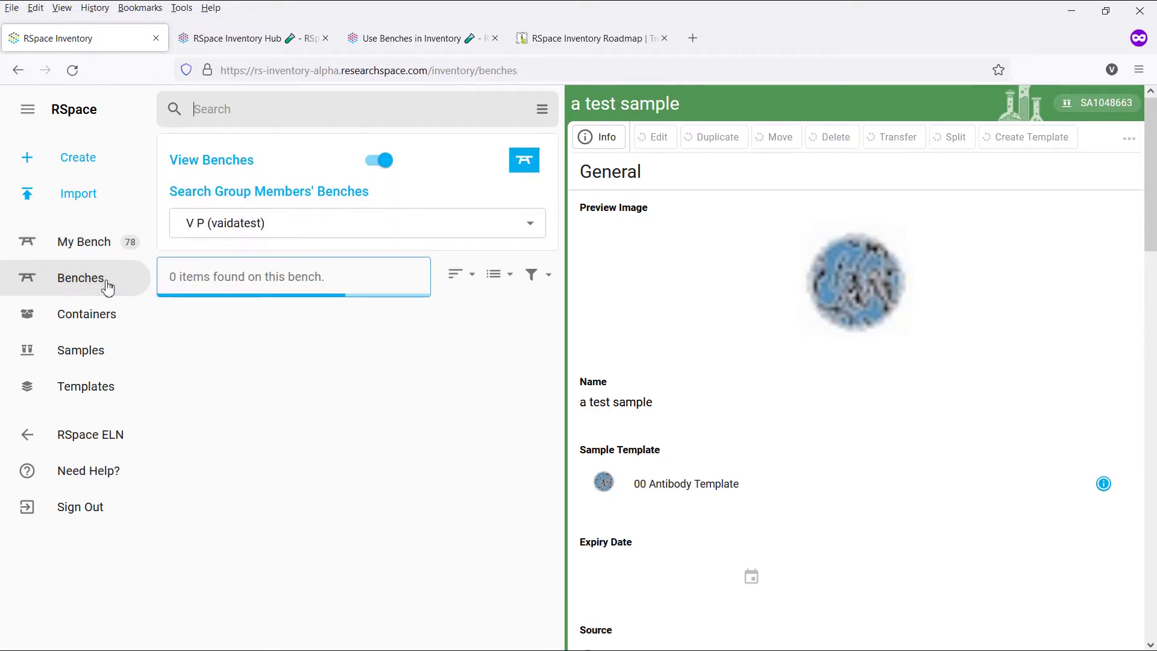
click(526, 228)
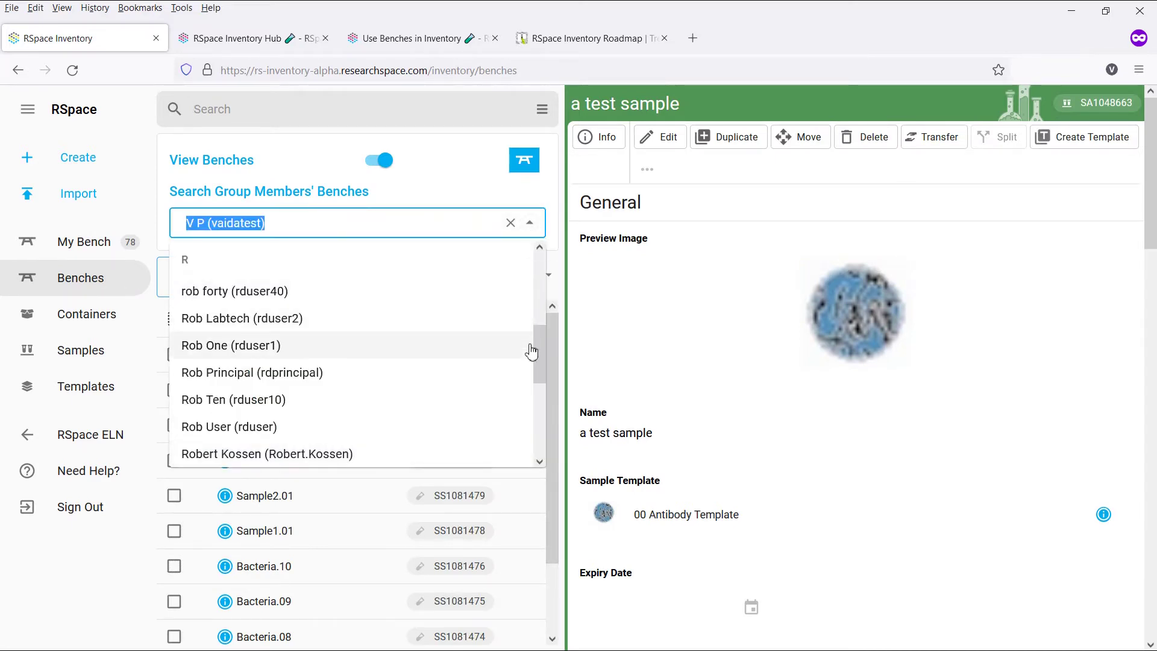
click(336, 371)
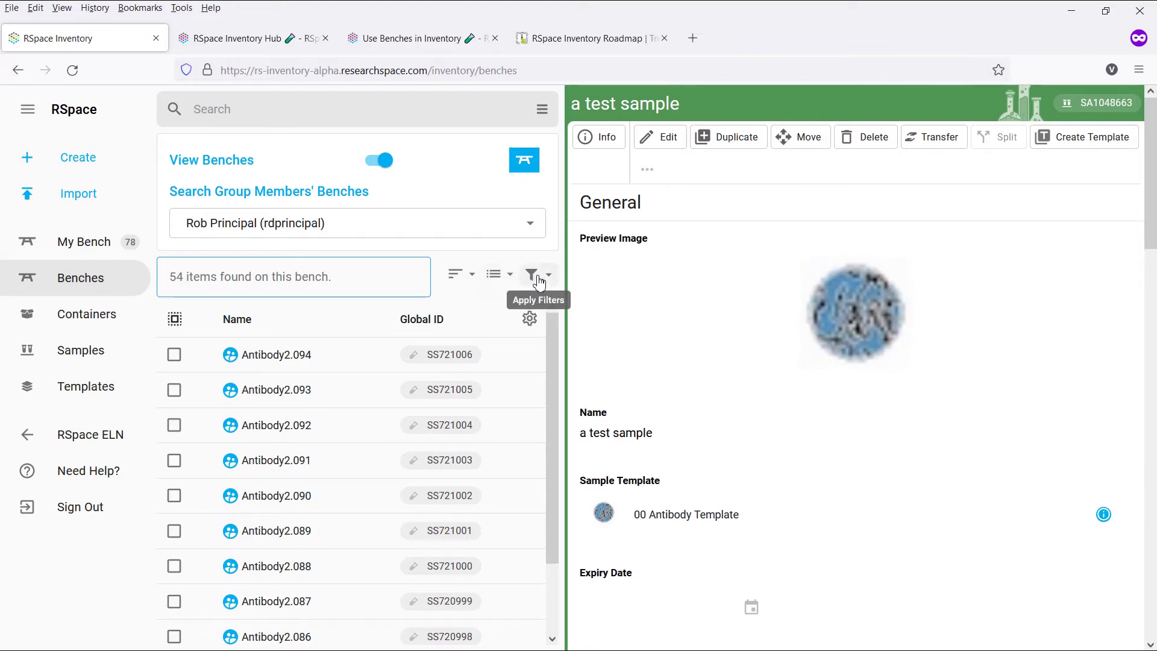
Step: Sort the bench items by Last Modified, trying both orders and finishing with the oldest first
click(469, 282)
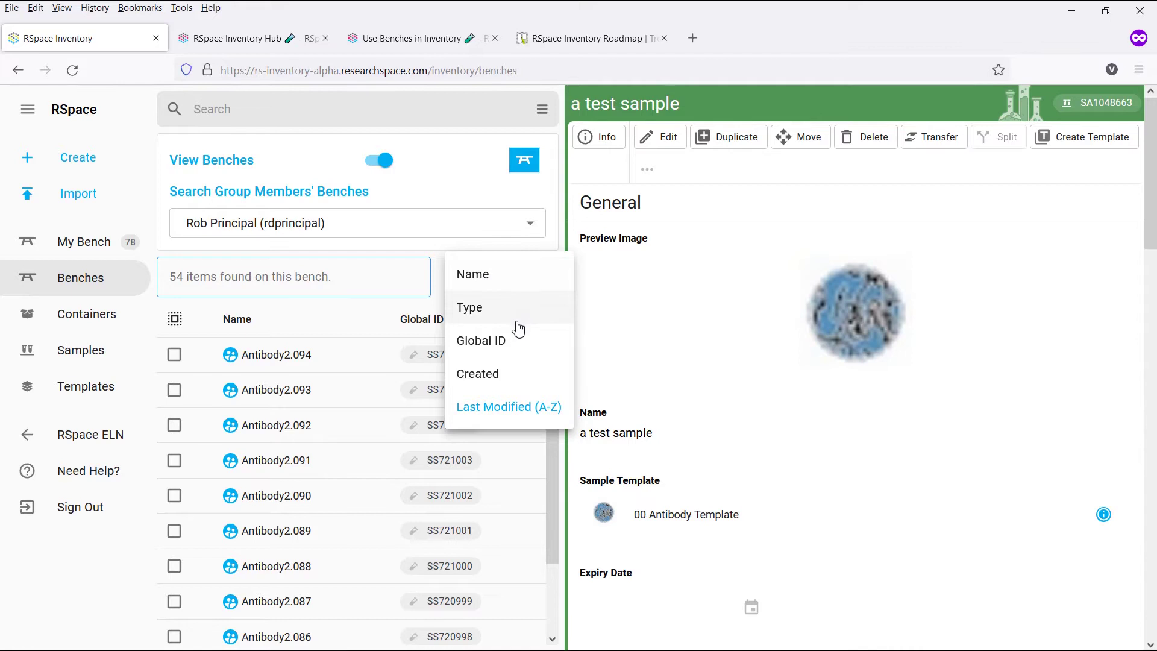
click(516, 408)
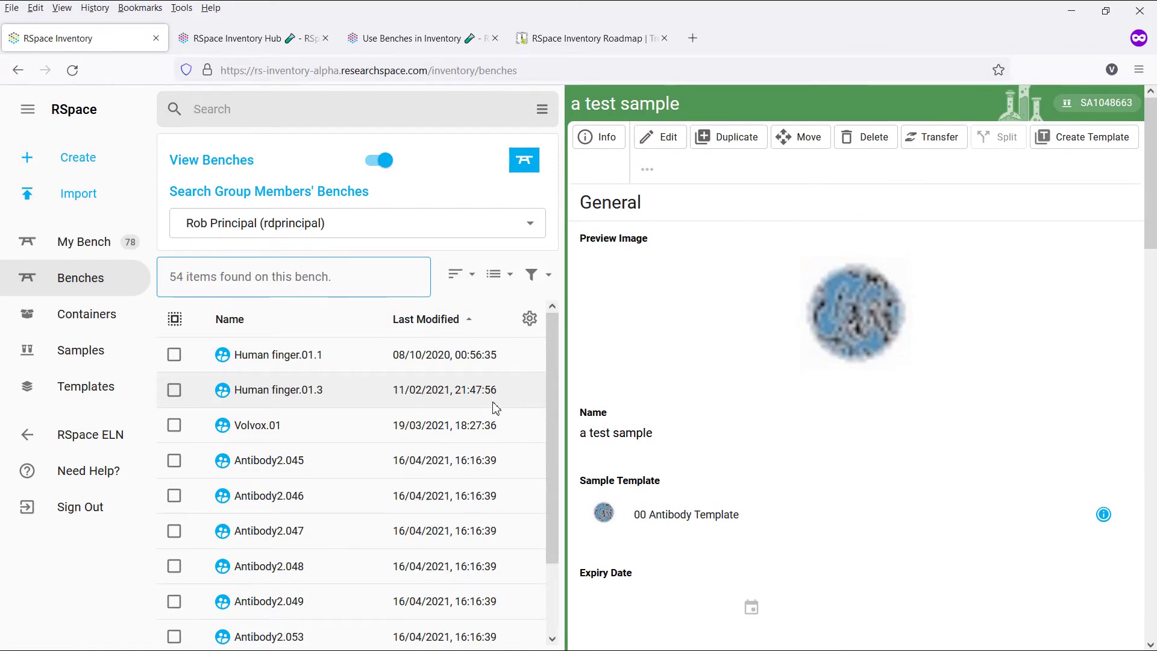
click(465, 323)
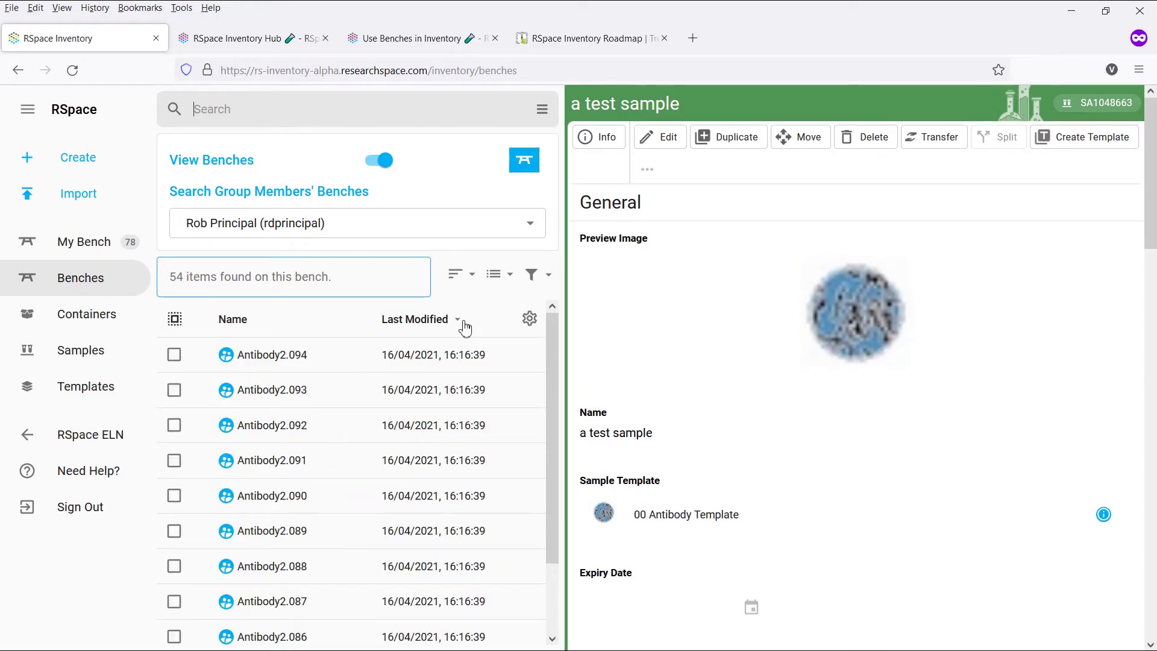
click(465, 326)
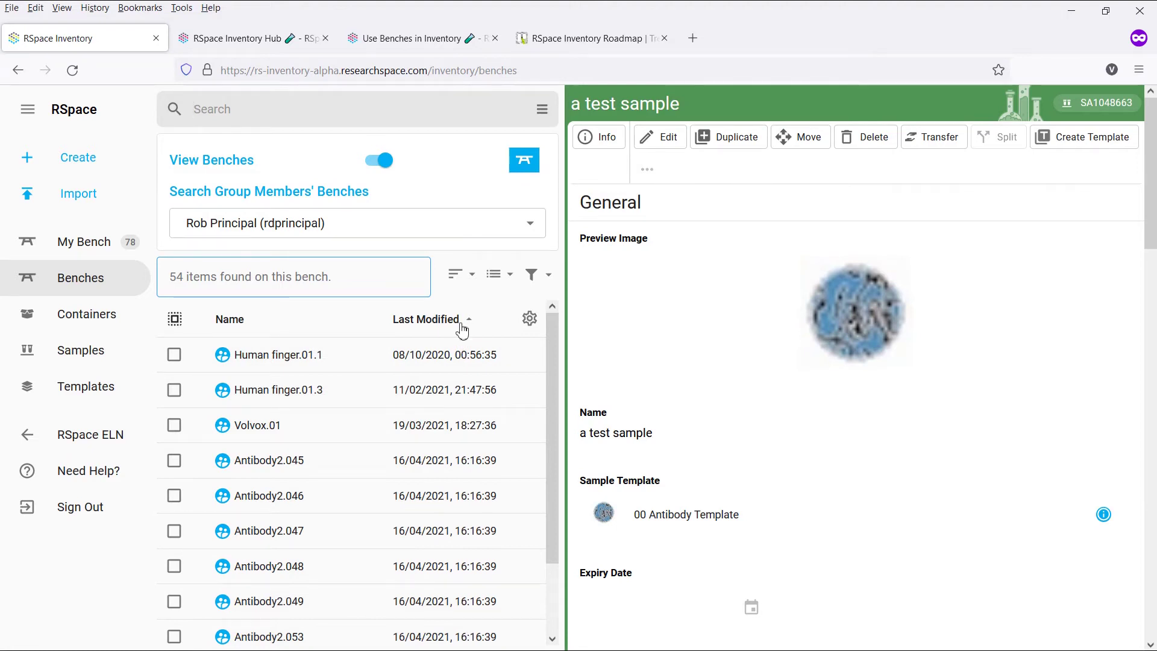
Step: Switch the list's second column to Sample, to Created and finally to Global ID
click(530, 320)
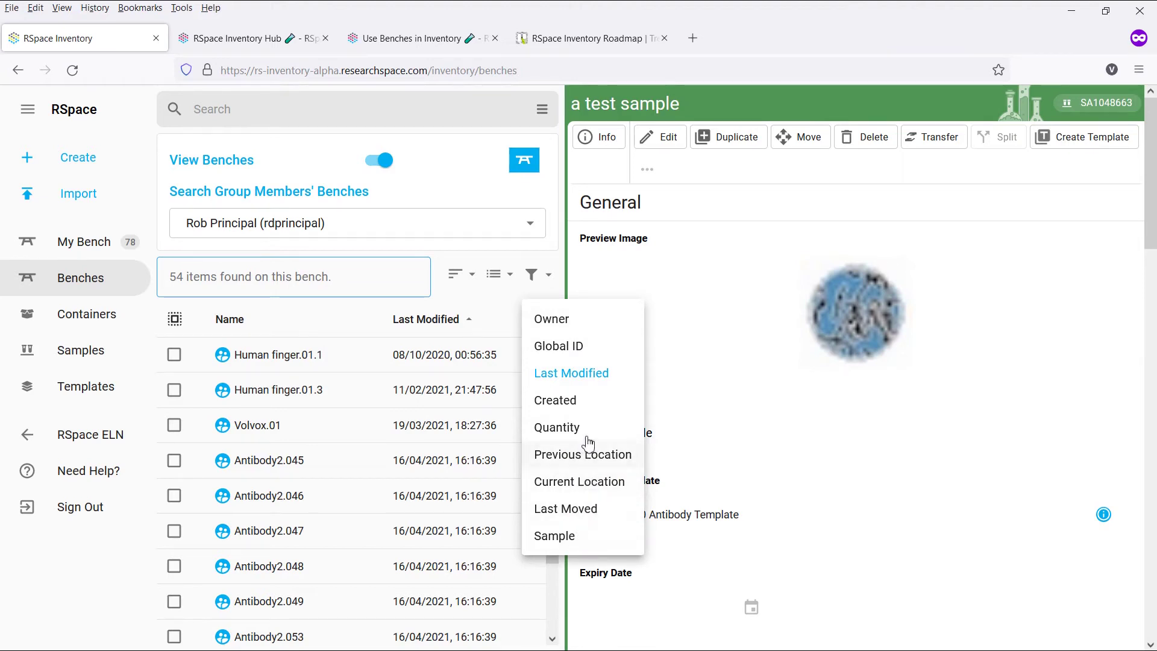
click(602, 537)
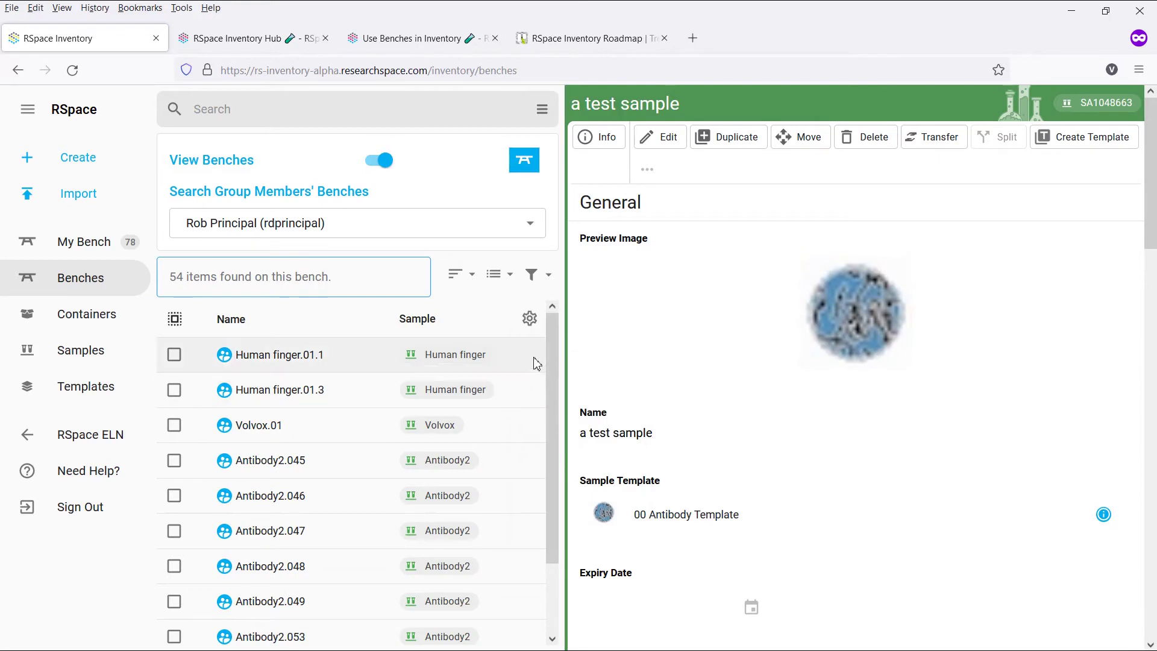
click(533, 326)
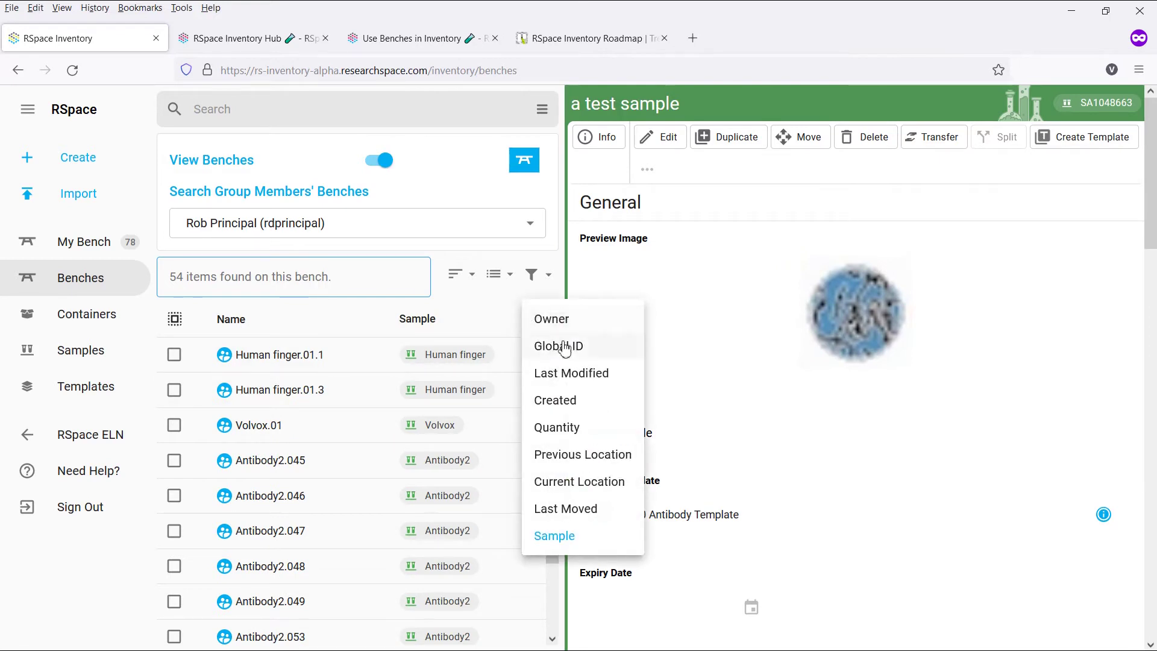
click(592, 406)
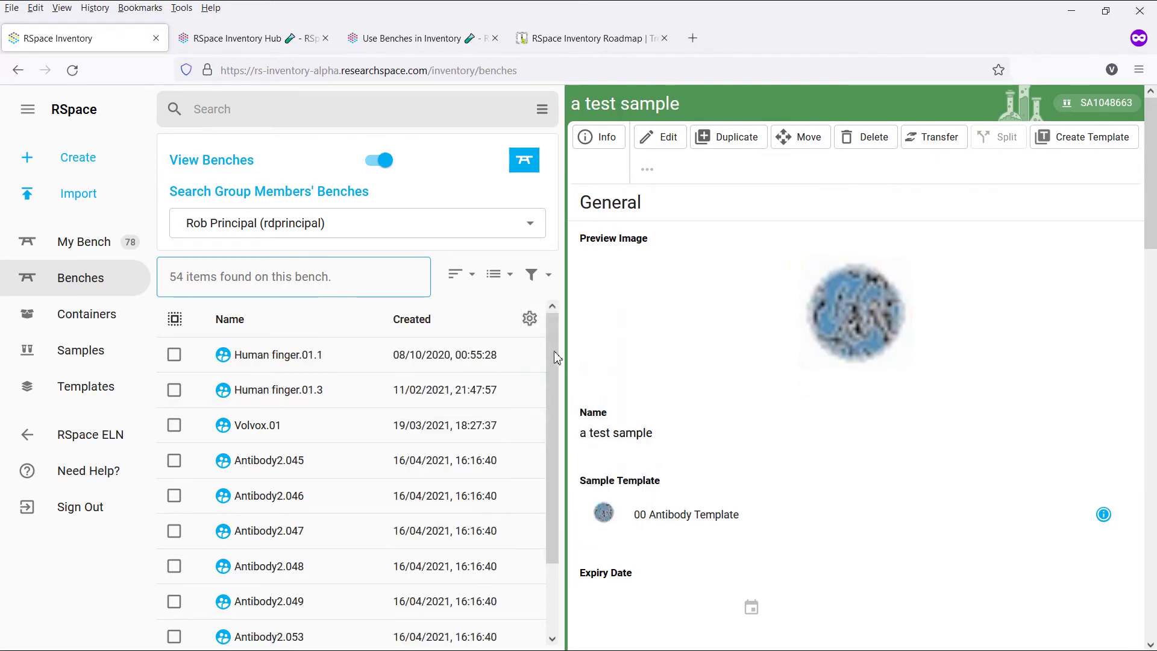
click(532, 323)
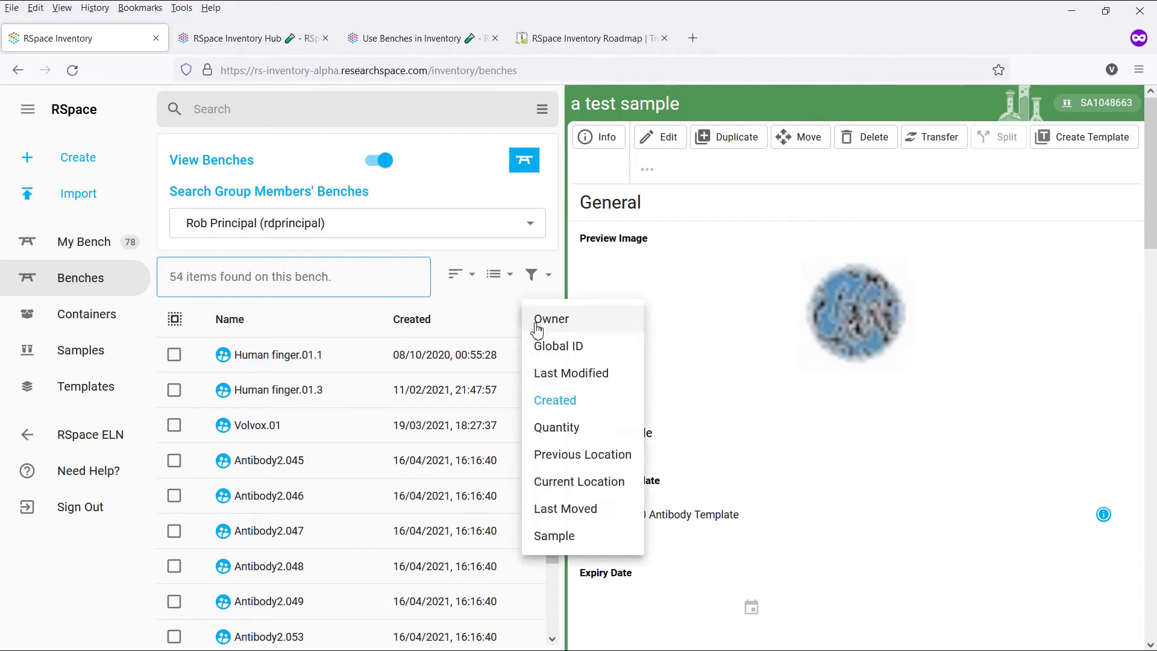
click(580, 352)
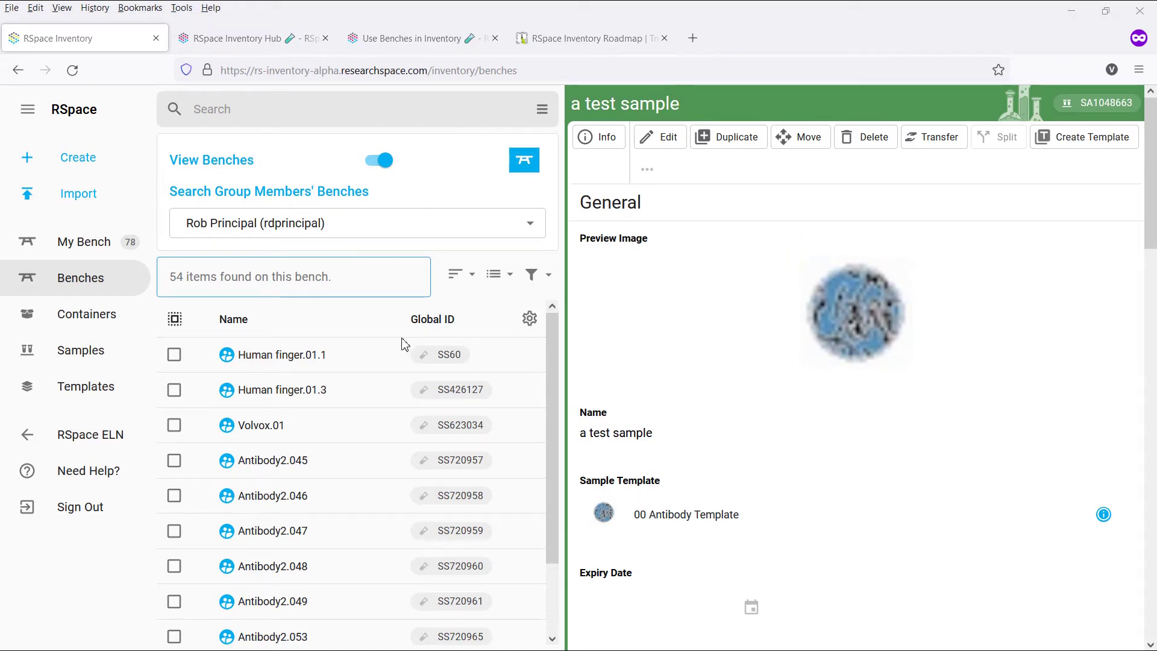
Step: Select Human finger.01.1, Human finger.01.3 and Antibody2.045 and start moving them to another location
click(186, 361)
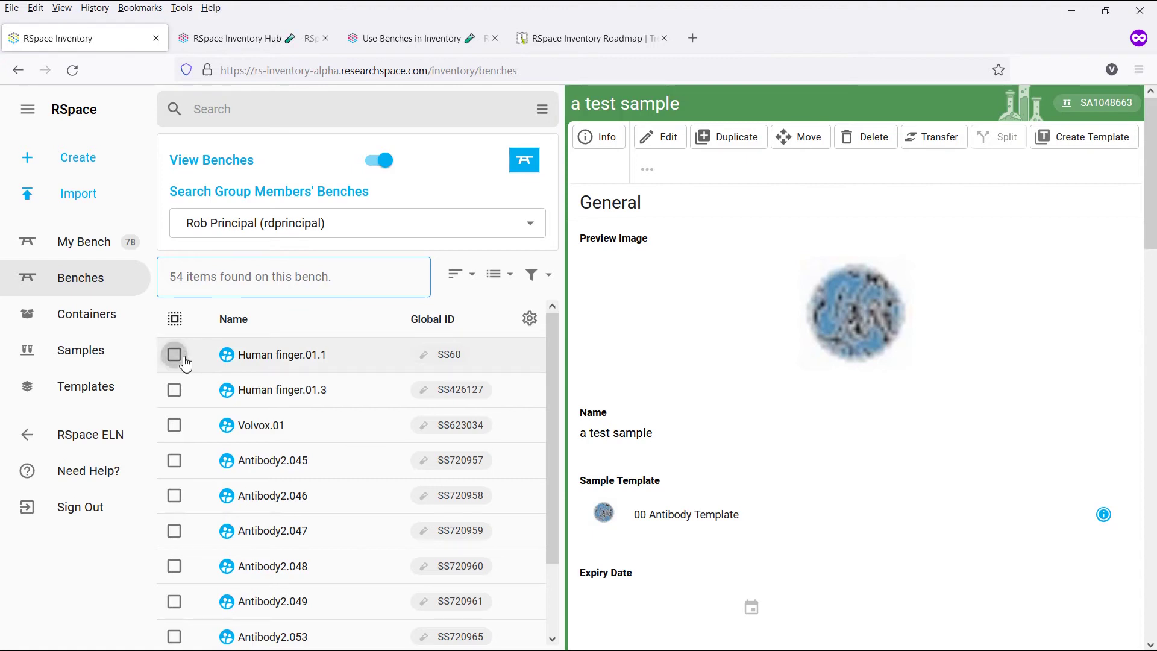
click(177, 393)
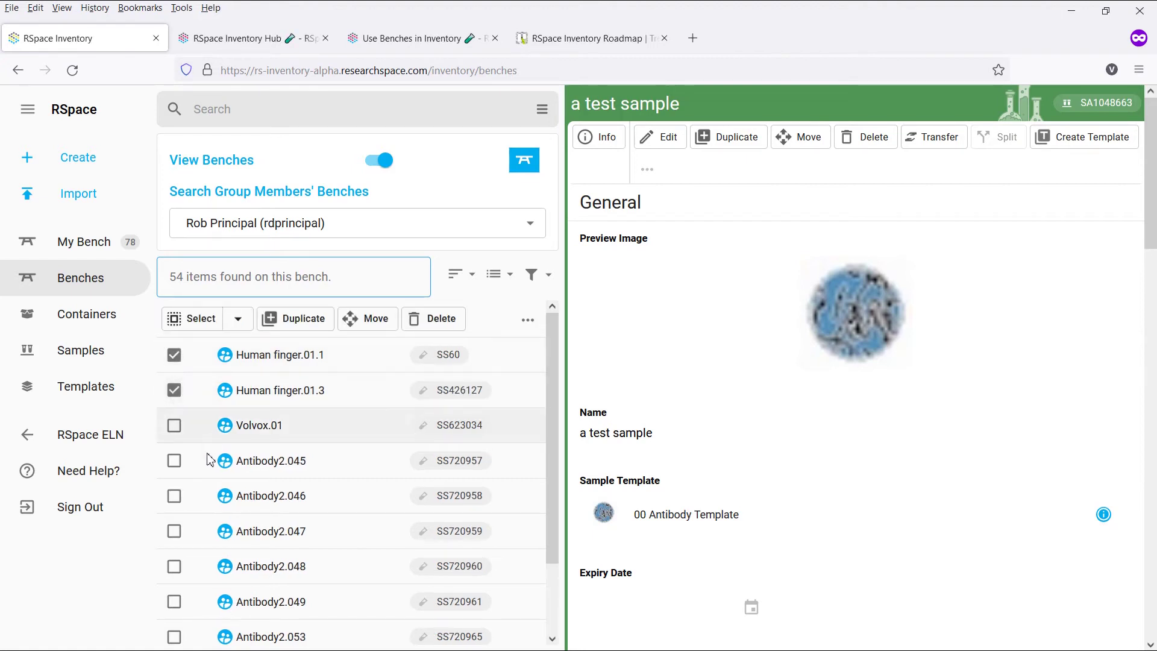
click(174, 463)
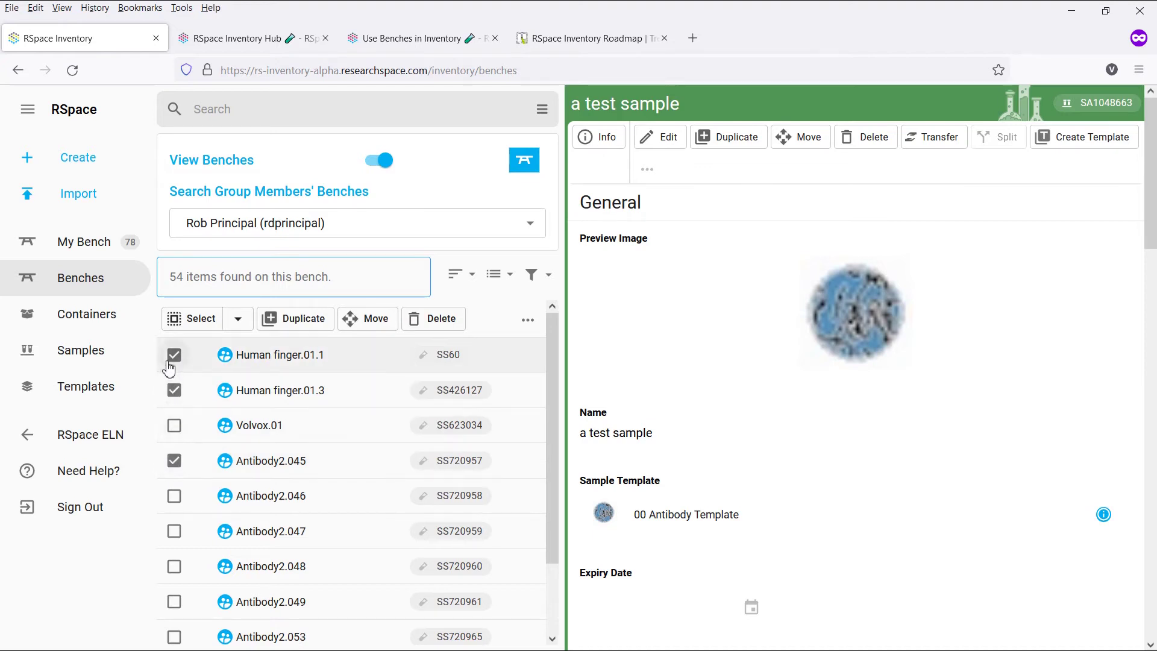
click(368, 328)
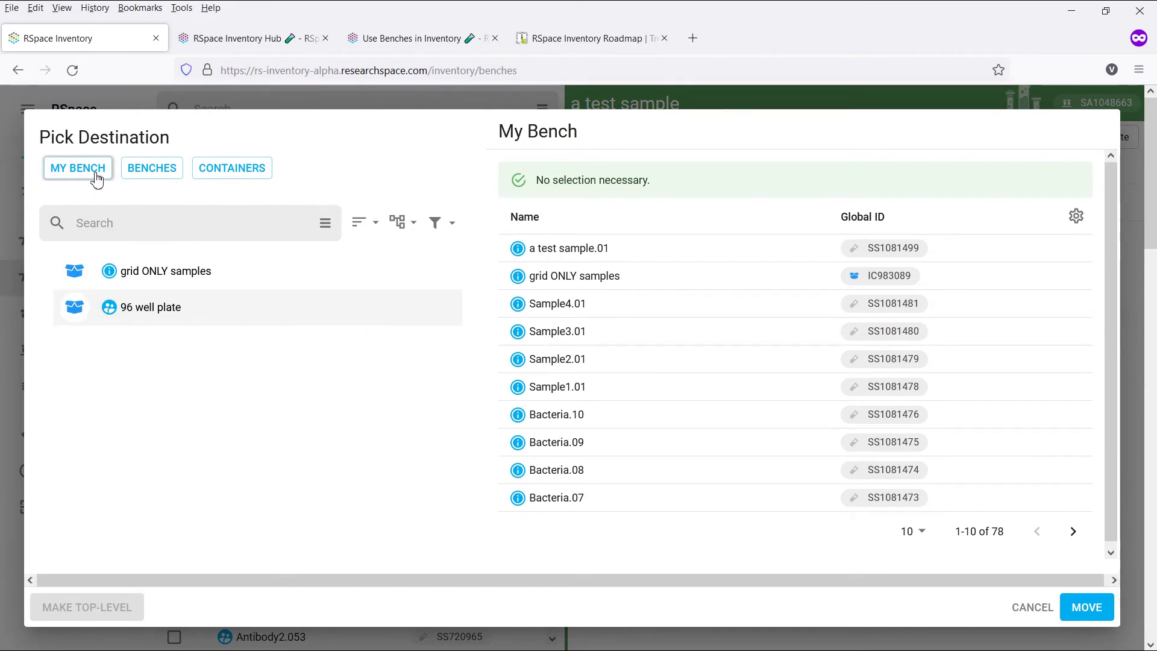
Step: Examine the Benches and Containers destinations and the sorting, view and filter options available for the move
click(145, 179)
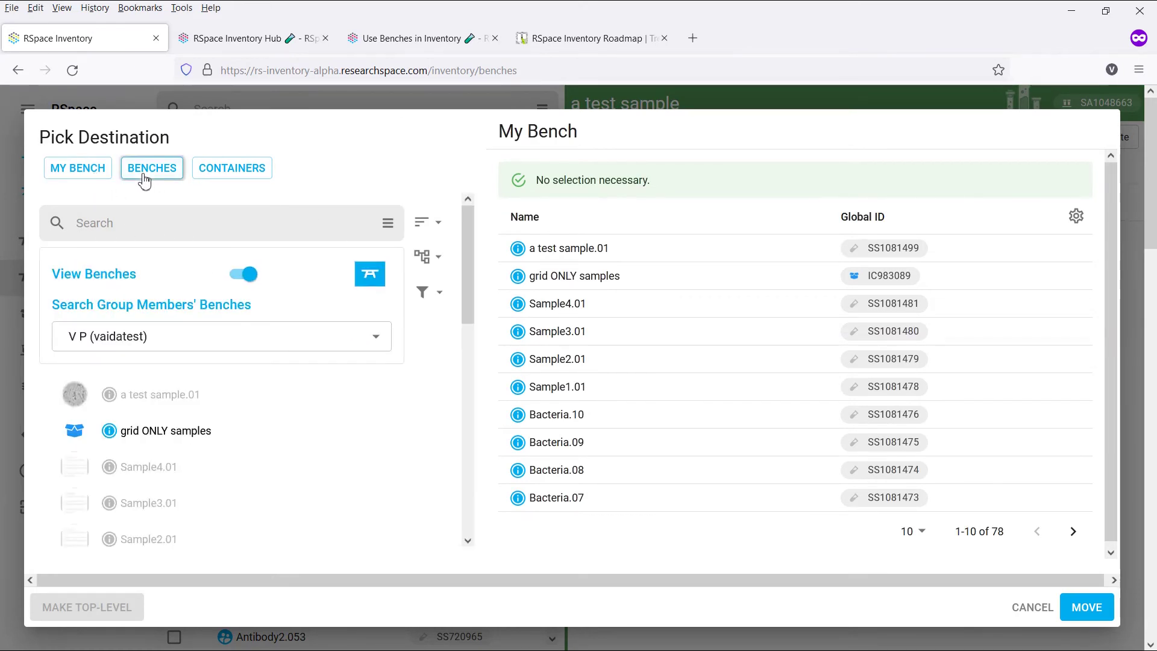
click(229, 175)
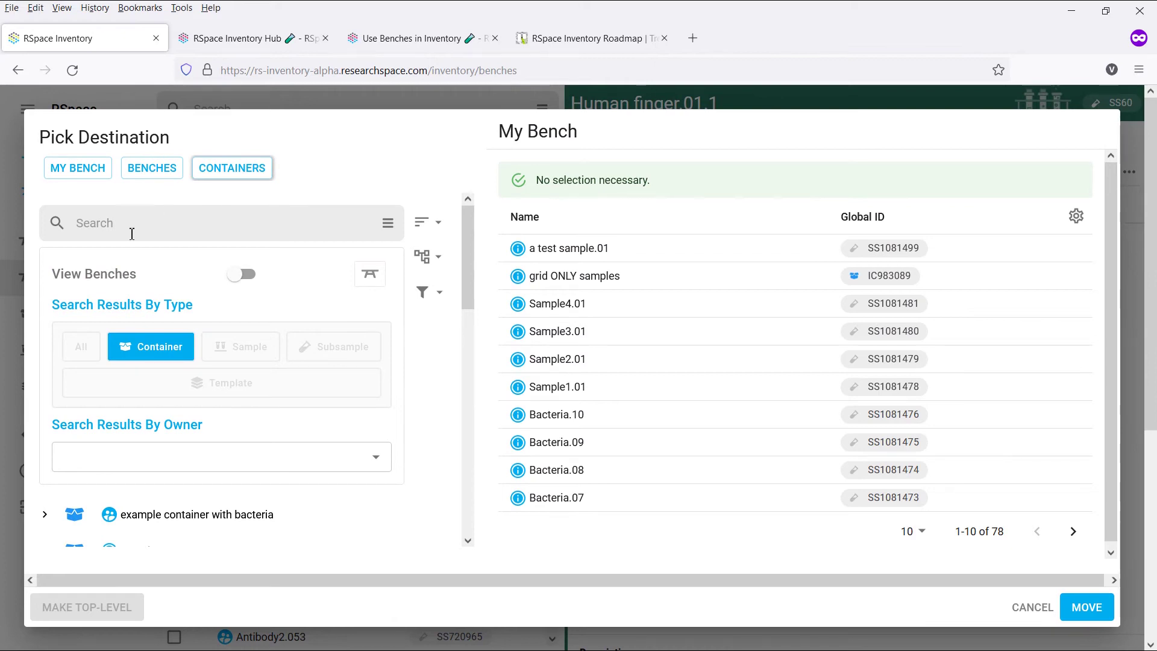
click(437, 223)
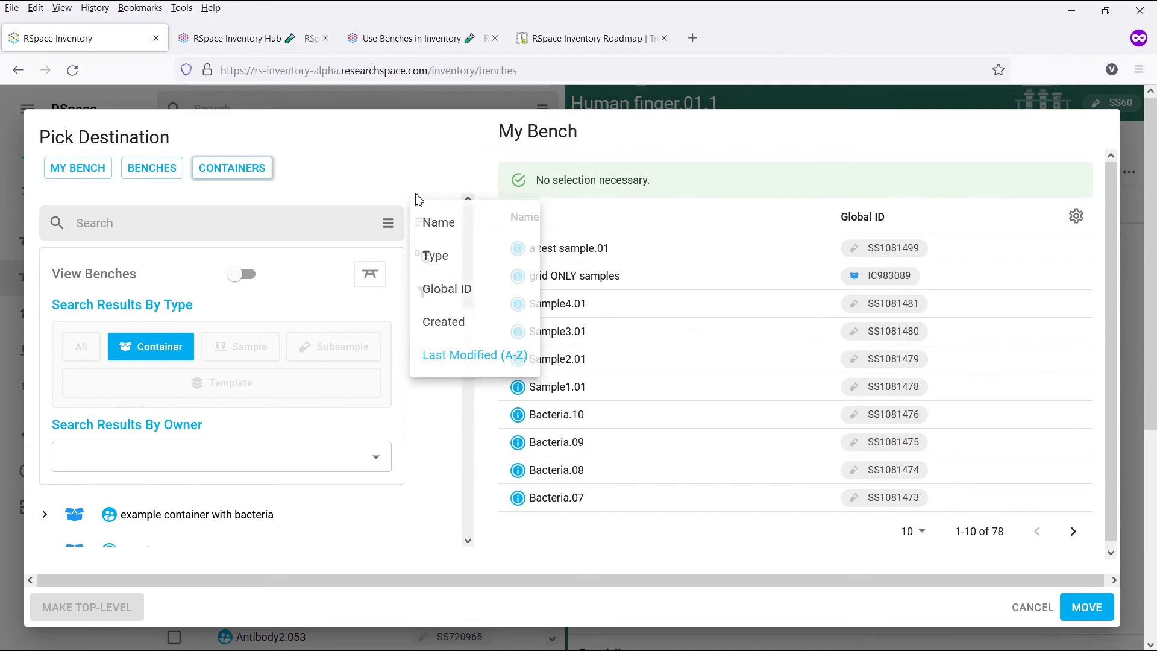
click(425, 256)
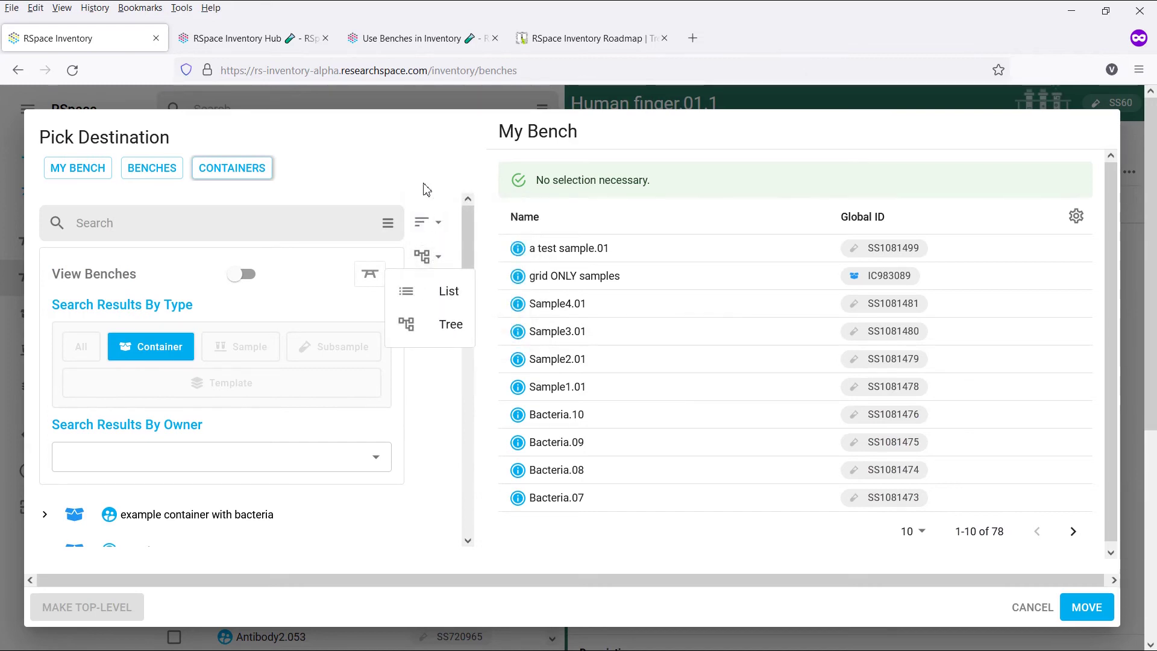
click(426, 190)
click(422, 292)
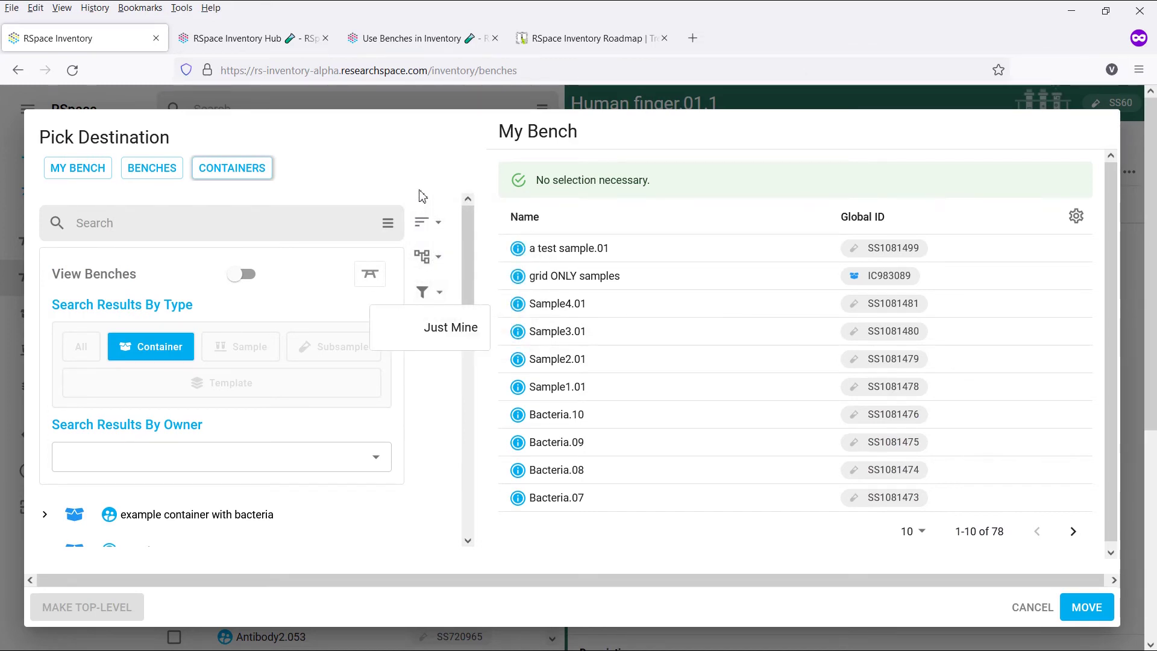
click(422, 196)
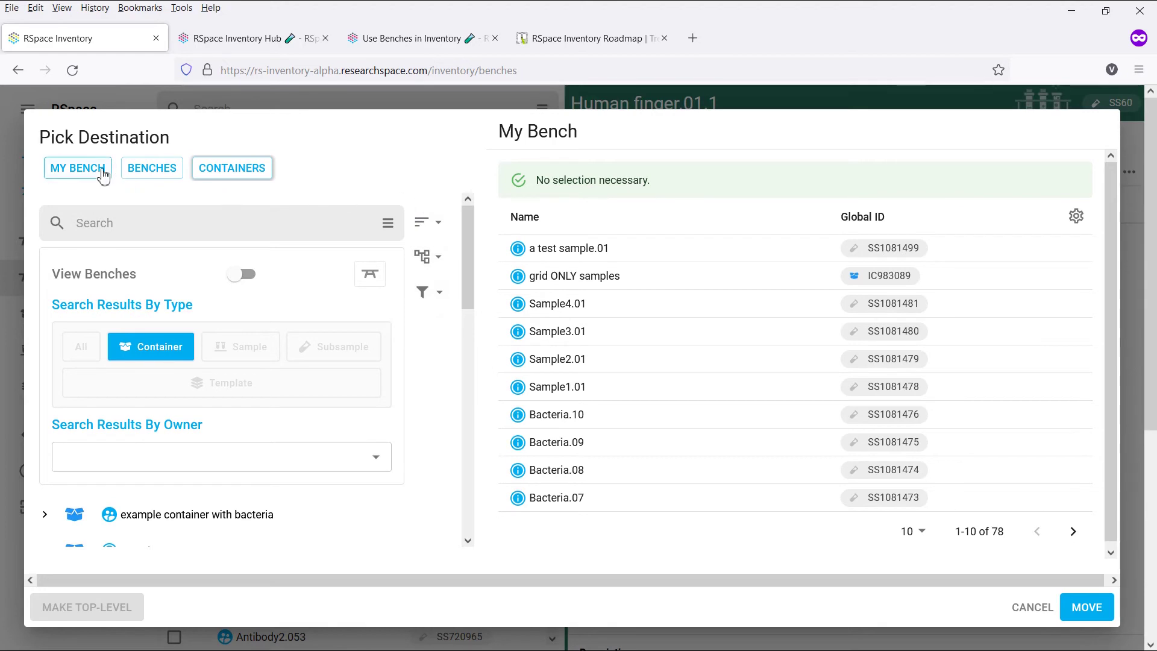
Step: Move the selected items into the "grid ONLY samples" container on My Bench
click(77, 168)
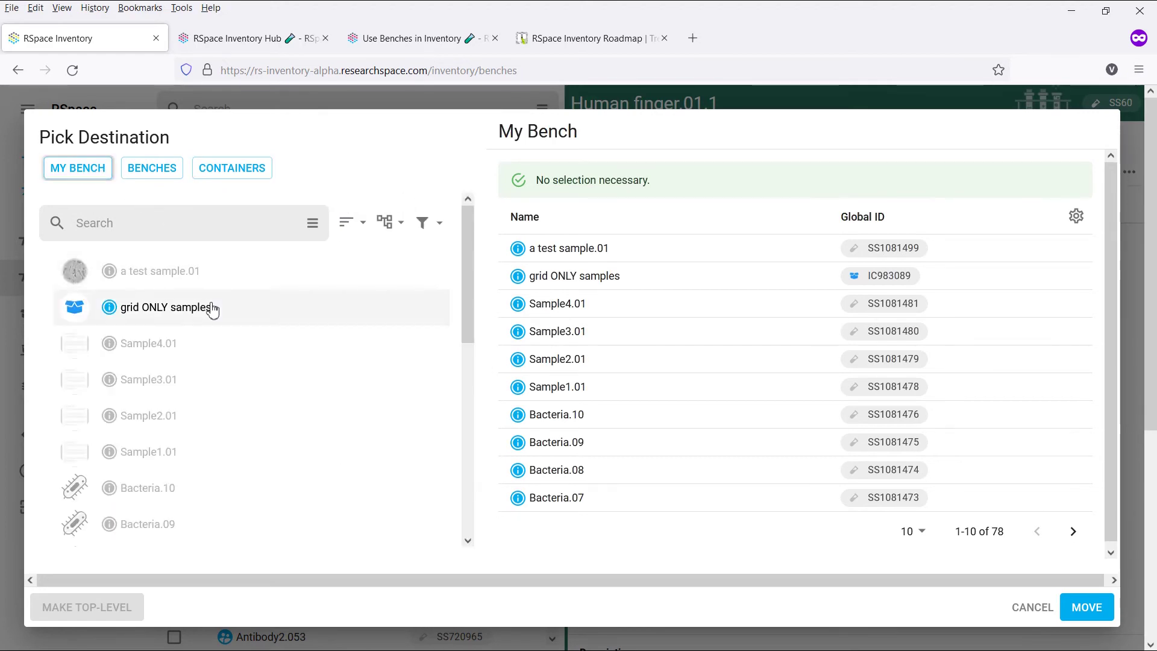
click(212, 310)
drag(609, 263, 871, 279)
click(1088, 607)
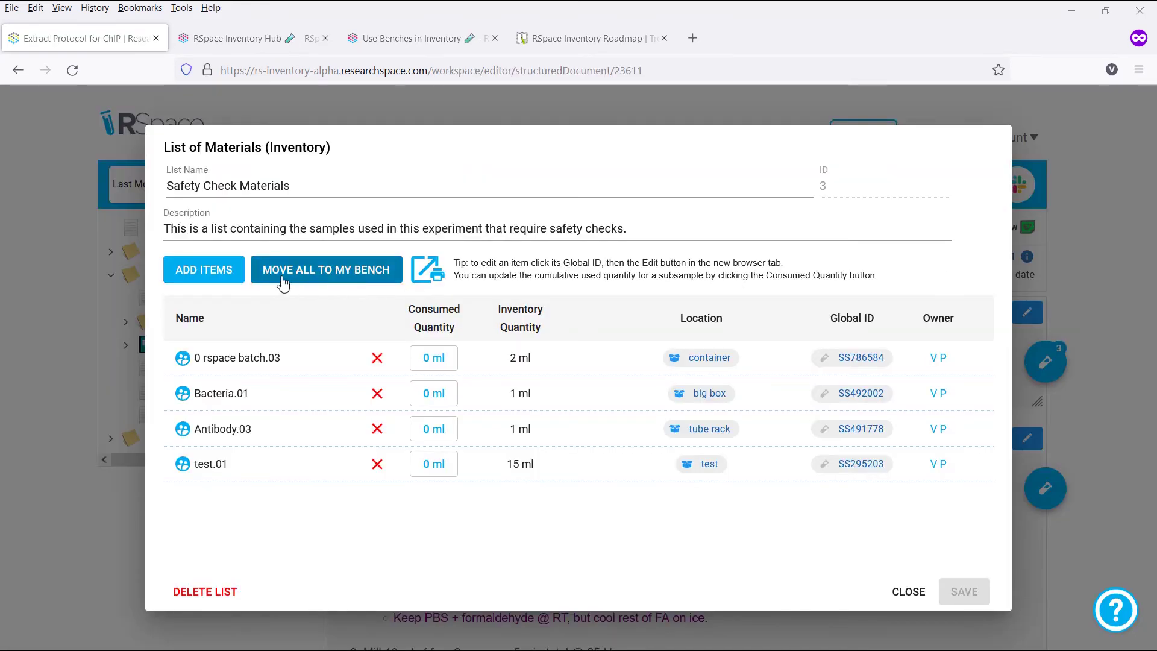
Step: Move all items in the Safety Check Materials list to My Bench
click(365, 269)
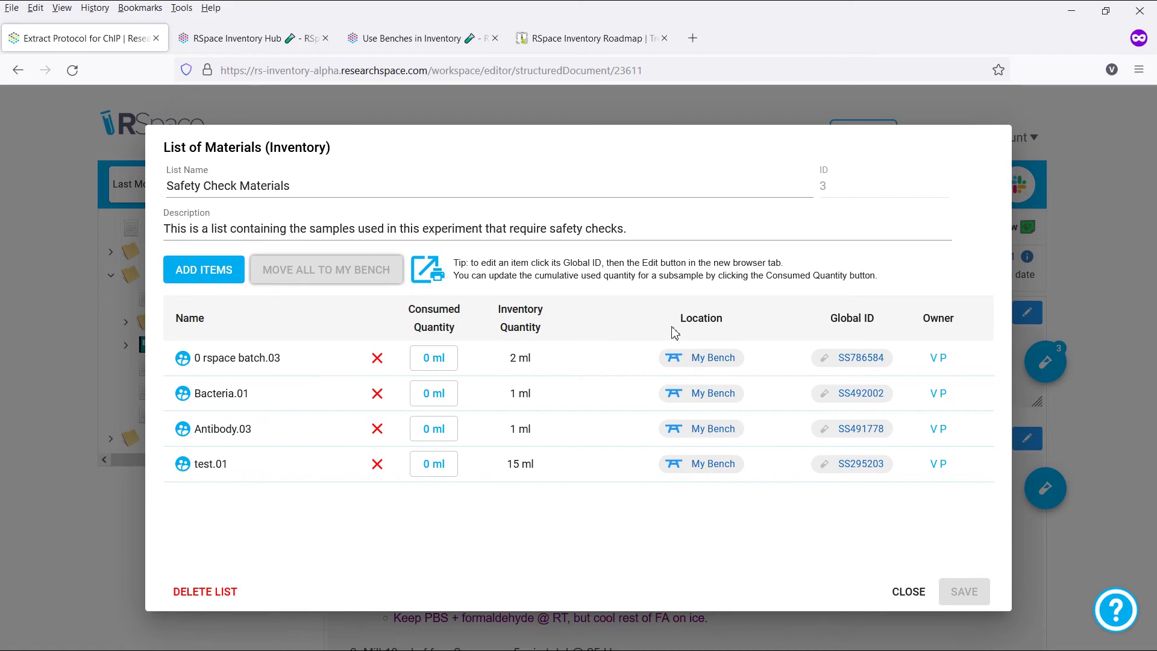
Step: Review the introduction of the RSpace Inventory Hub page and the upcoming releases on the RSpace Inventory Roadmap board
key(ctrl+Tab)
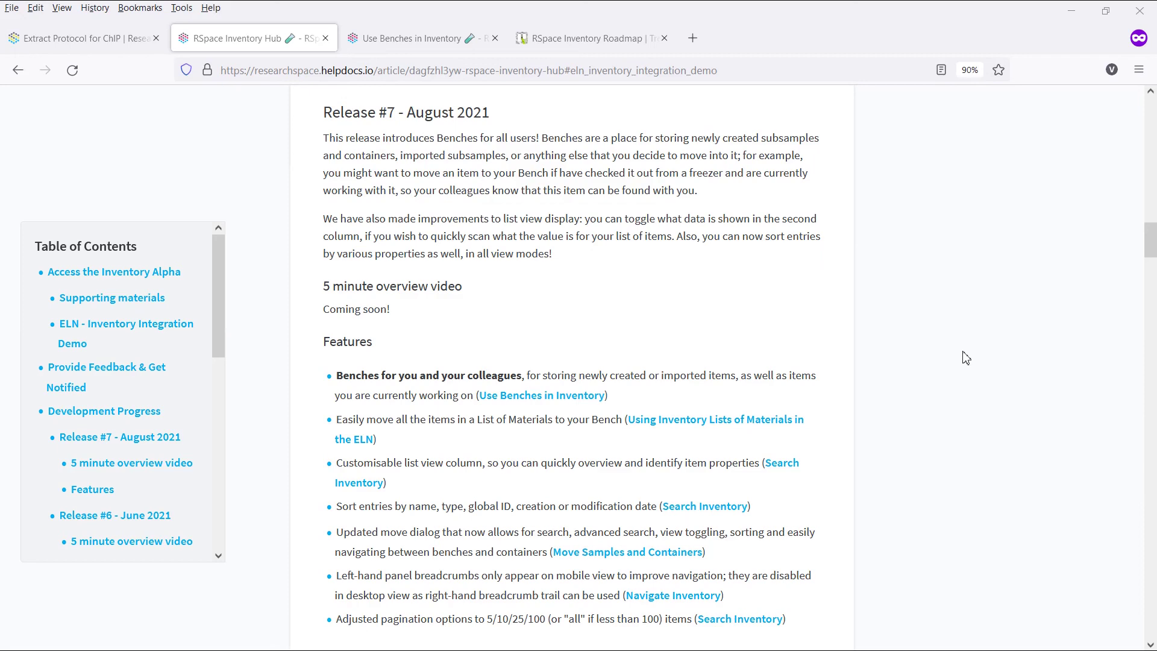
drag(1150, 243, 1152, 116)
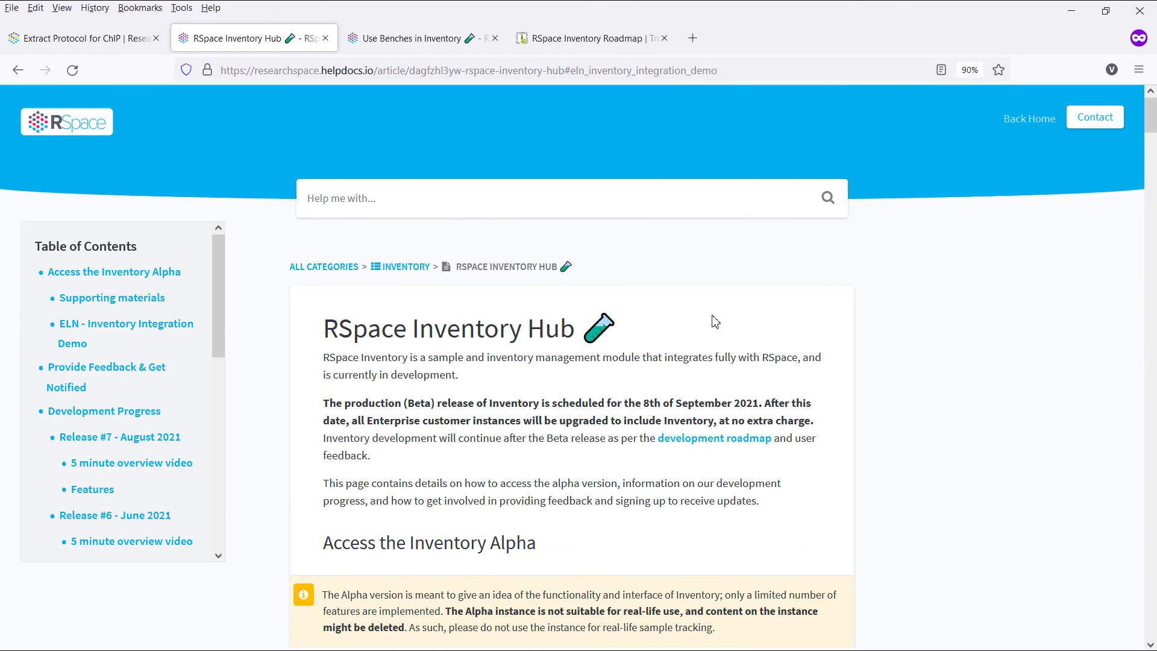
key(ctrl+Tab)
key(ctrl+Tab)
click(581, 644)
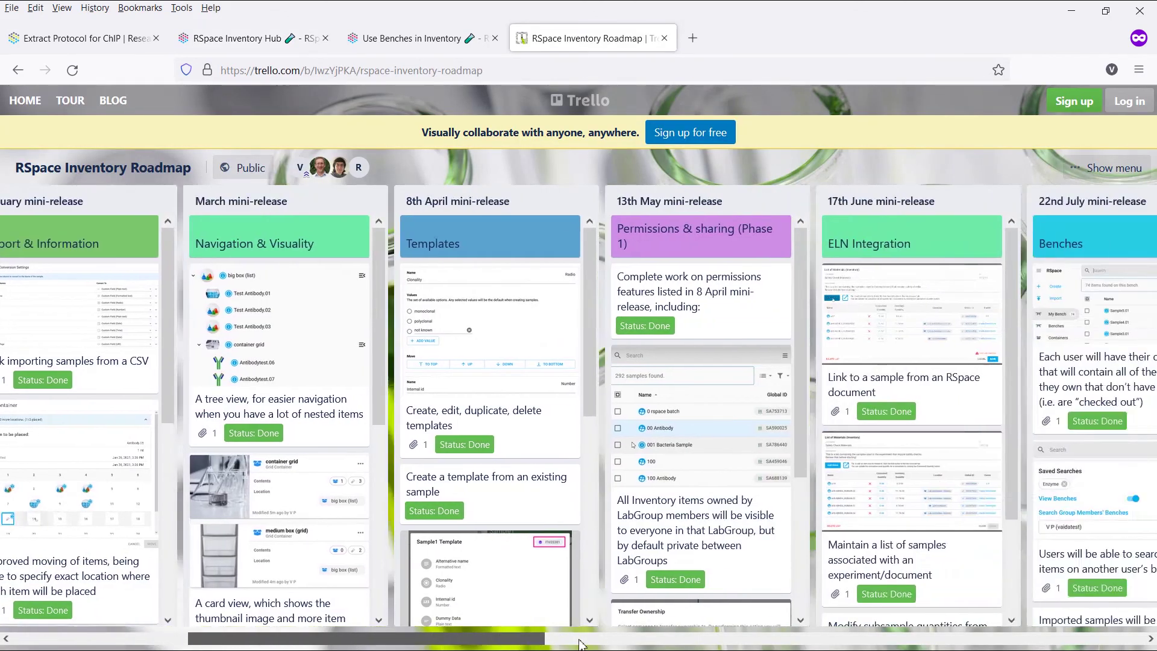
click(580, 644)
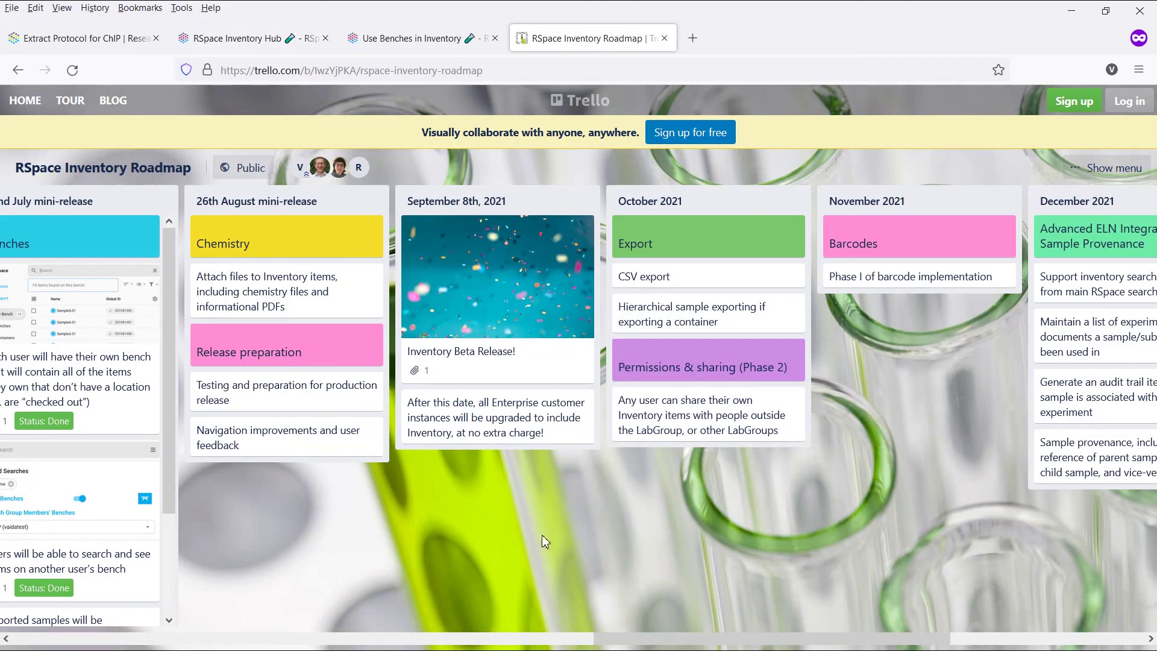